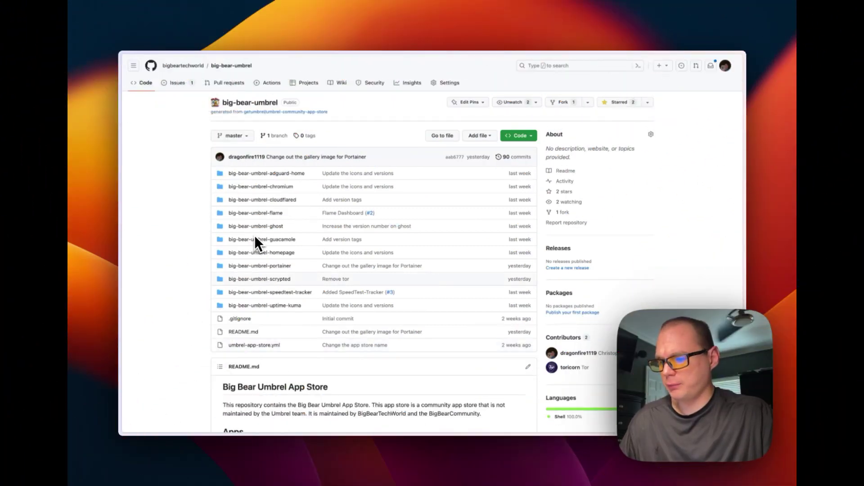
Scroll to the README Apps table, highlight the Portainer row (version 0.0.6), and scroll back up.
{"action": "scroll", "coordinate": [254, 235], "scroll_direction": "down", "scroll_amount": 5}
{"action": "scroll", "coordinate": [261, 194], "scroll_direction": "up", "scroll_amount": 2}
{"action": "scroll", "coordinate": [256, 140], "scroll_direction": "up", "scroll_amount": 3}
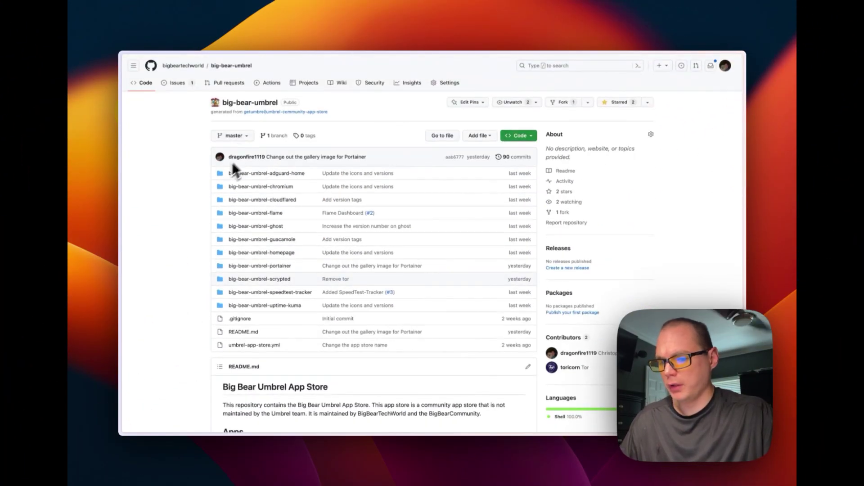
{"action": "scroll", "coordinate": [198, 185], "scroll_direction": "down", "scroll_amount": 2}
{"action": "scroll", "coordinate": [193, 189], "scroll_direction": "down", "scroll_amount": 5}
{"action": "scroll", "coordinate": [193, 188], "scroll_direction": "down", "scroll_amount": 1}
{"action": "scroll", "coordinate": [193, 188], "scroll_direction": "down", "scroll_amount": 2}
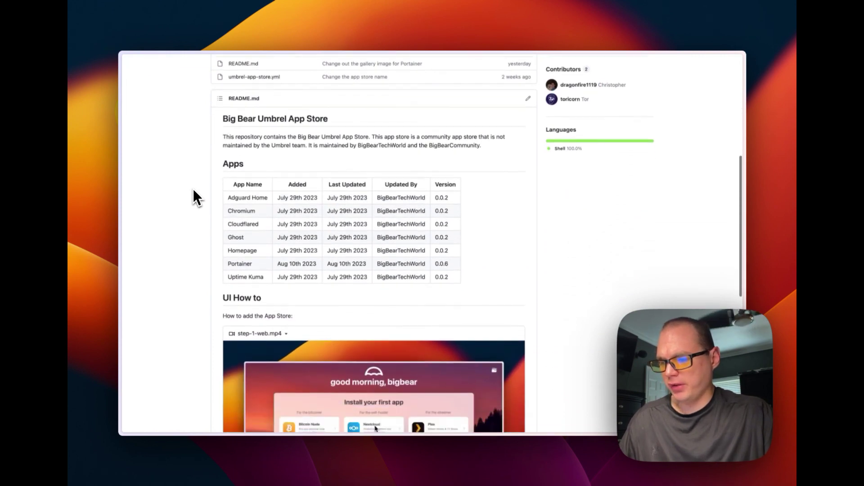
{"action": "scroll", "coordinate": [193, 189], "scroll_direction": "down", "scroll_amount": 1}
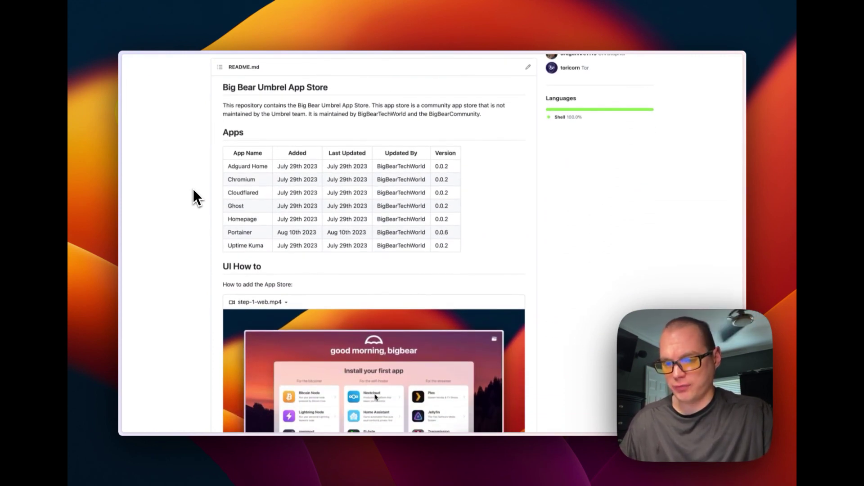
{"action": "scroll", "coordinate": [193, 188], "scroll_direction": "up", "scroll_amount": 1}
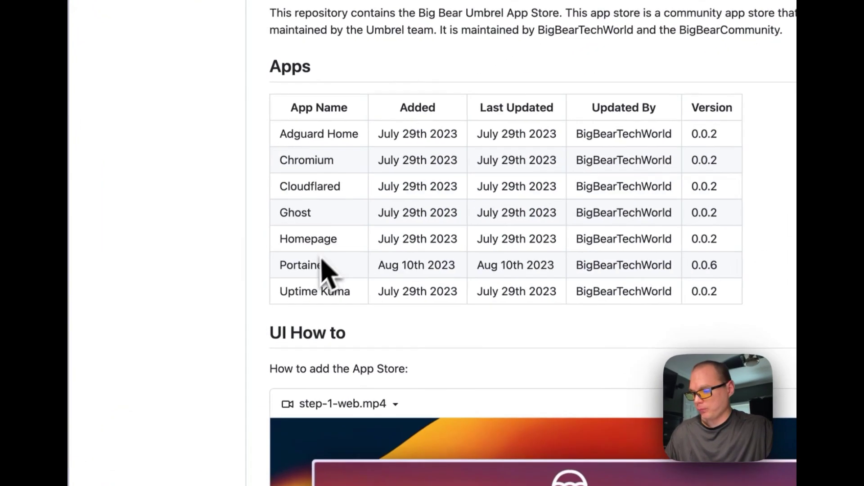
{"action": "left_click_drag", "start_coordinate": [285, 269], "coordinate": [738, 274]}
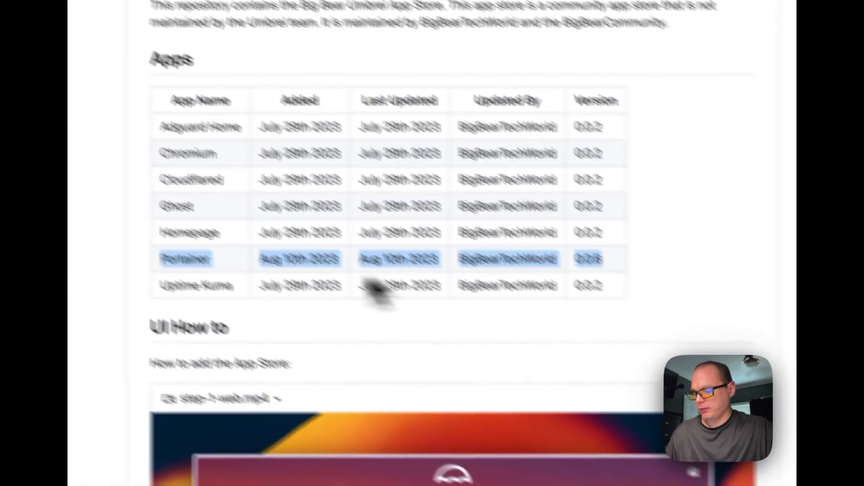
{"action": "scroll", "coordinate": [368, 329], "scroll_direction": "up", "scroll_amount": 10}
{"action": "scroll", "coordinate": [373, 342], "scroll_direction": "up", "scroll_amount": 5}
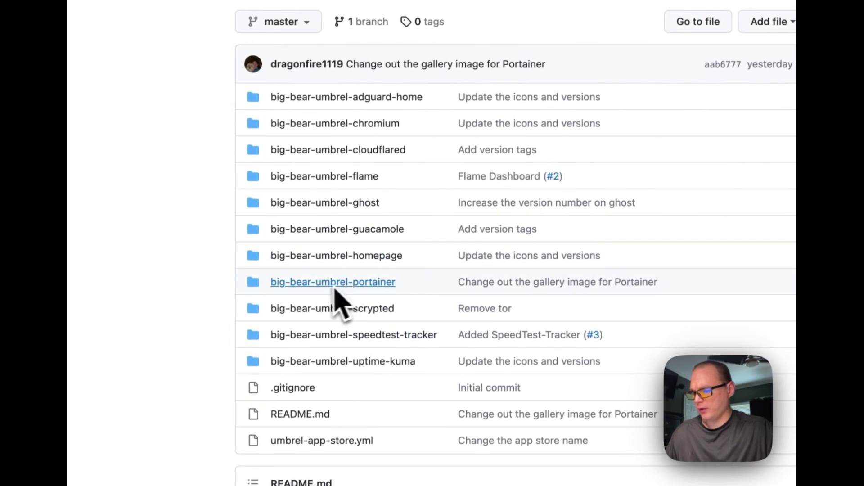
Review Portainer's docker-compose.yml: the app_proxy settings, the server service and restart: always.
{"action": "left_click", "coordinate": [367, 283]}
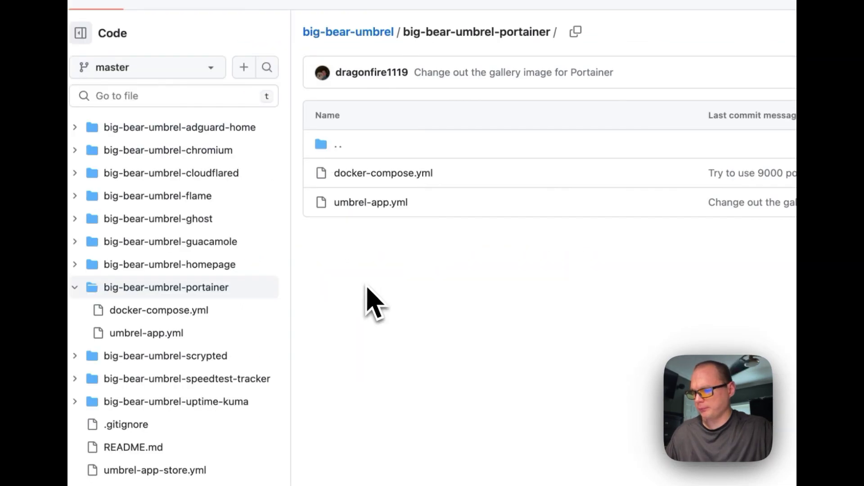
{"action": "left_click", "coordinate": [389, 176]}
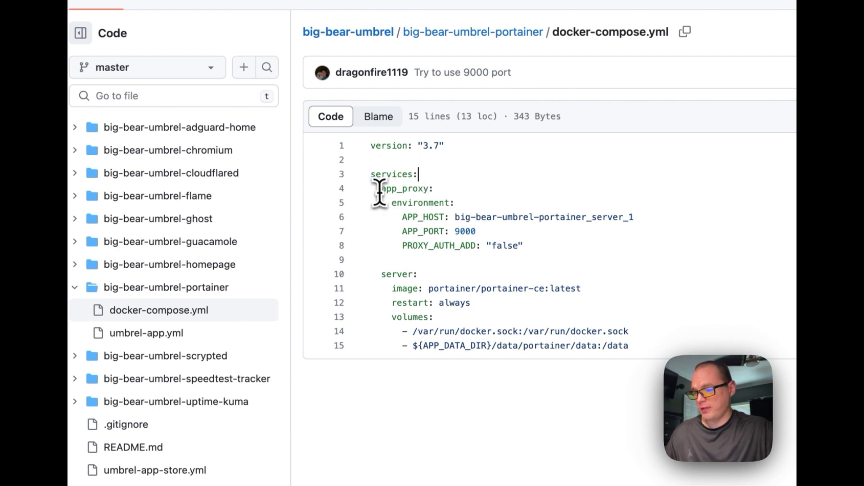
{"action": "left_click_drag", "start_coordinate": [379, 193], "coordinate": [549, 222]}
{"action": "left_click", "coordinate": [472, 238]}
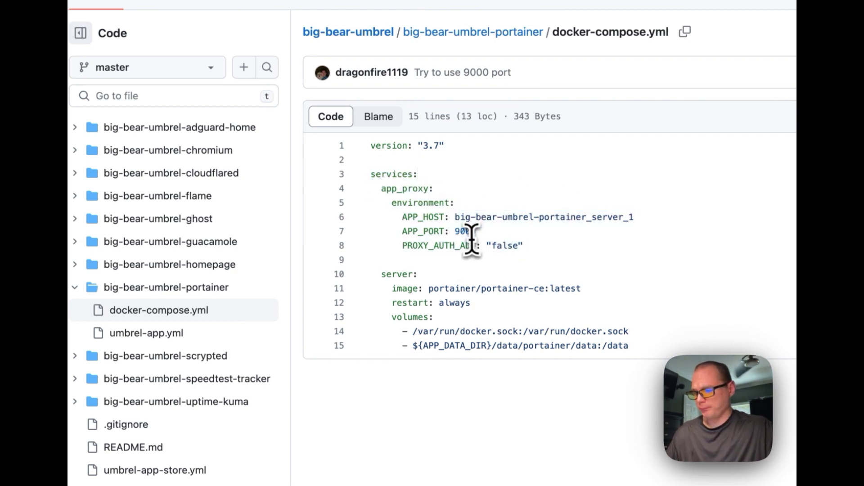
{"action": "left_click_drag", "start_coordinate": [382, 276], "coordinate": [629, 346]}
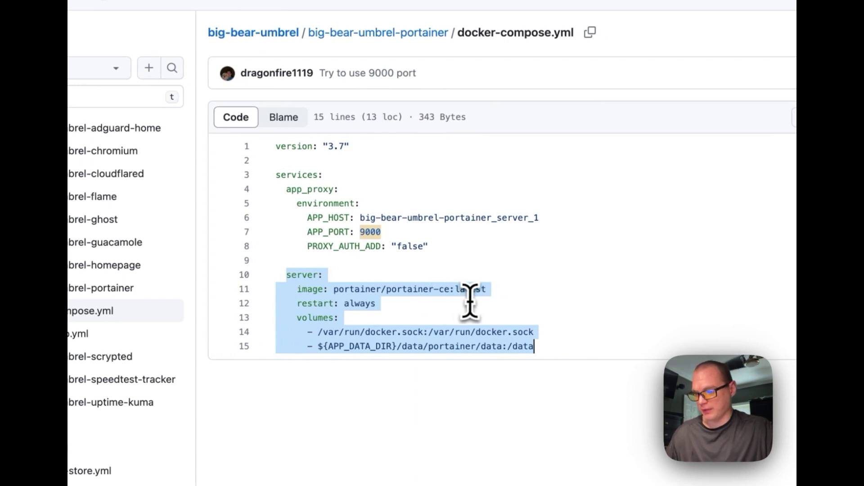
{"action": "left_click", "coordinate": [312, 333]}
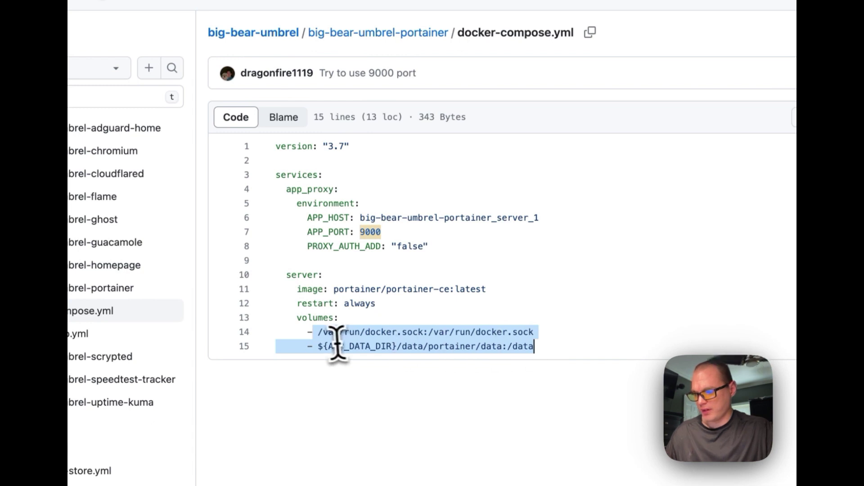
{"action": "left_click_drag", "start_coordinate": [298, 304], "coordinate": [445, 306]}
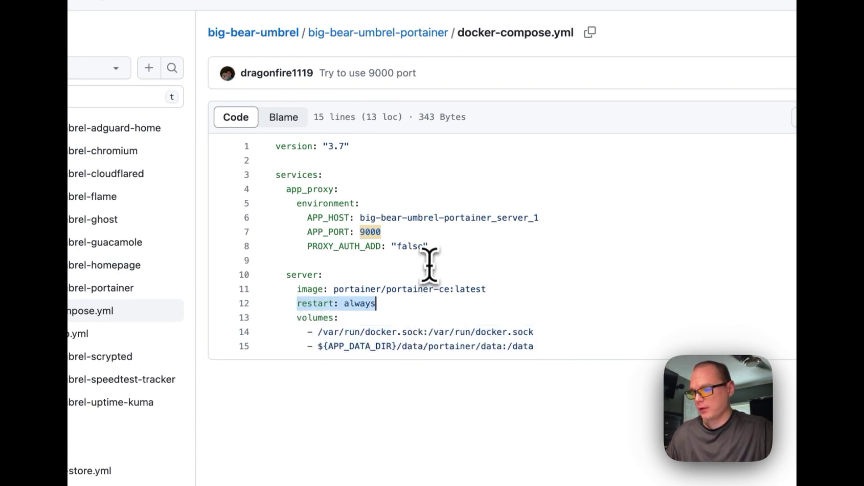
Return to the portainer folder and review the umbrel-app.yml manifest.
{"action": "left_click", "coordinate": [471, 111]}
{"action": "left_click", "coordinate": [365, 279]}
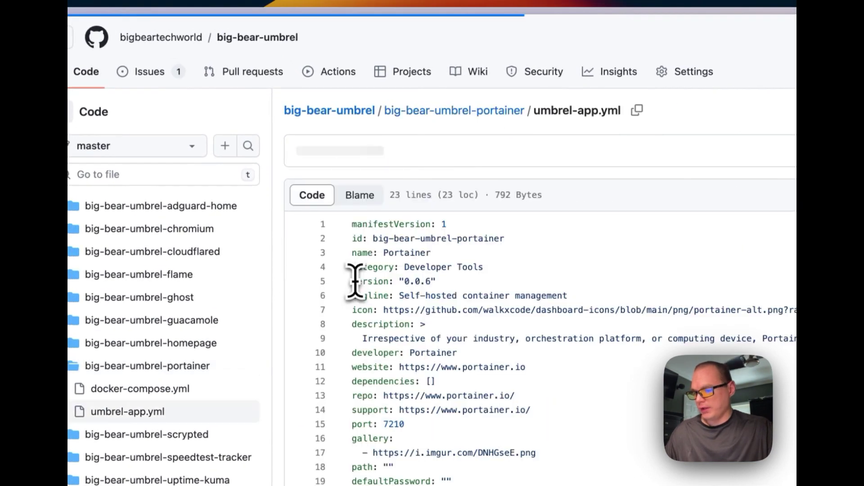
{"action": "left_click_drag", "start_coordinate": [355, 228], "coordinate": [413, 322]}
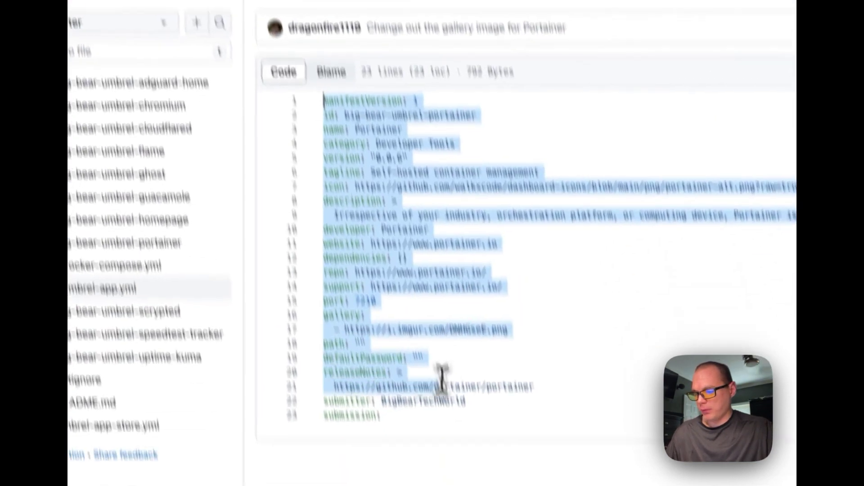
{"action": "left_click", "coordinate": [440, 203]}
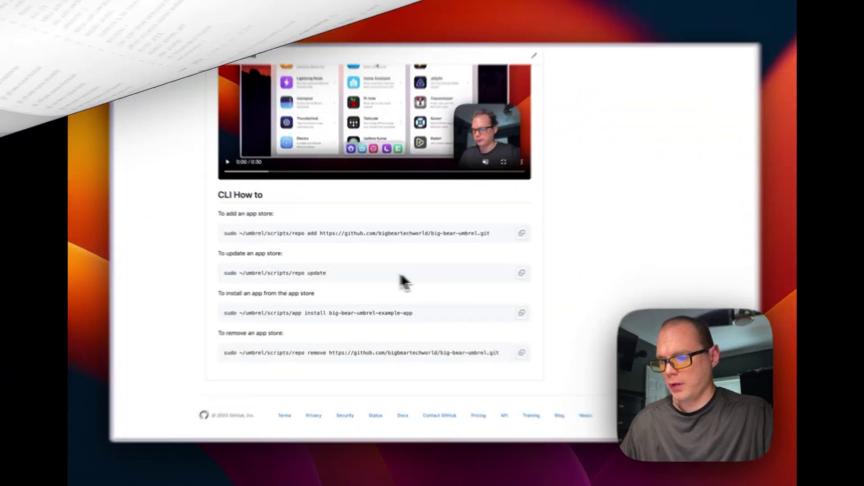
Copy the github.com/bigbeartechworld/big-bear-umbrel URL from the add command and switch to the Umbrel tab.
{"action": "left_click_drag", "start_coordinate": [279, 210], "coordinate": [584, 210]}
{"action": "key", "text": "super+c"}
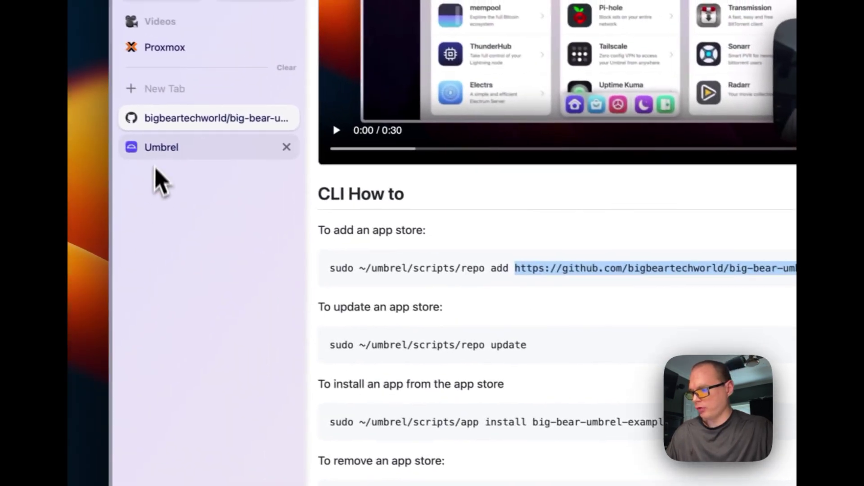
{"action": "left_click", "coordinate": [155, 177]}
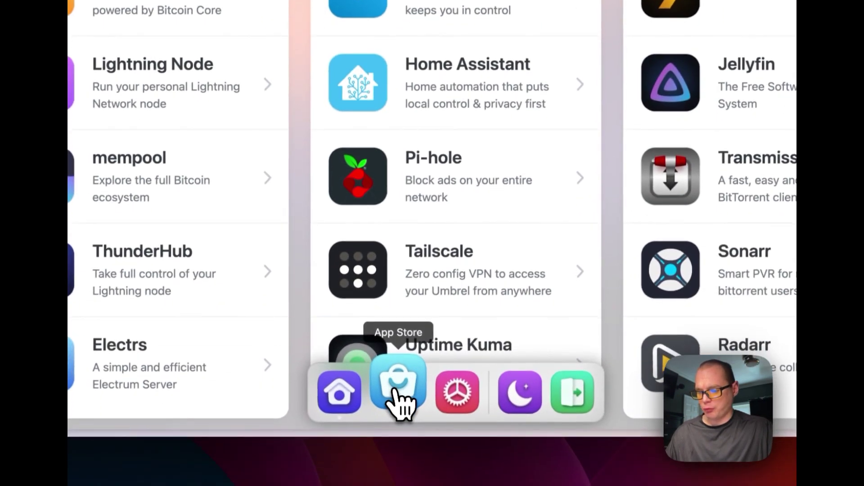
Paste the big-bear-umbrel GitHub URL into Community App Stores and add the Big Bear Umbrel store.
{"action": "left_click", "coordinate": [394, 397]}
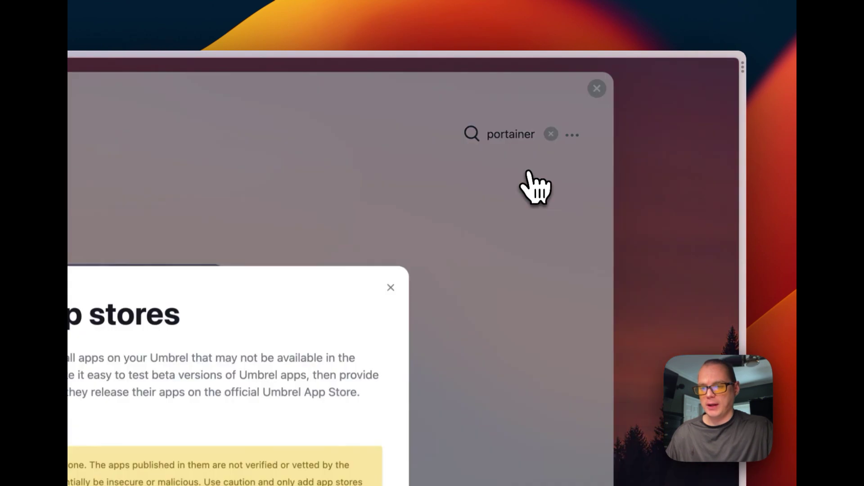
{"action": "left_click_drag", "start_coordinate": [252, 225], "coordinate": [633, 216]}
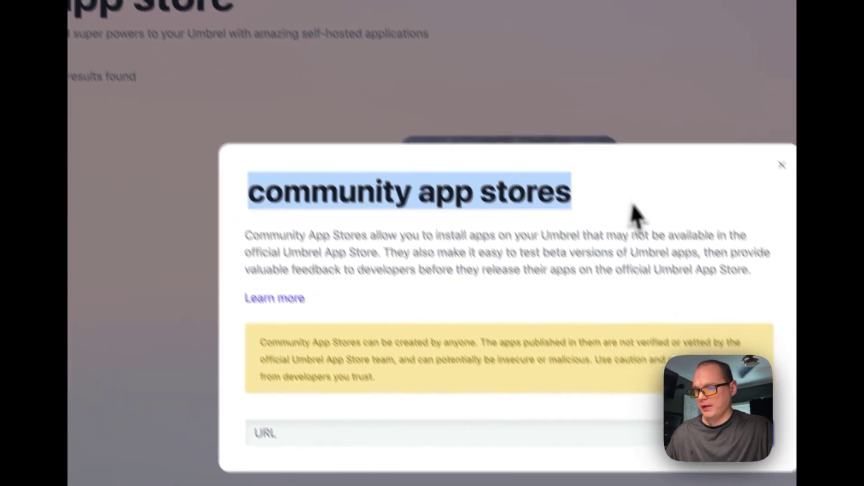
{"action": "left_click", "coordinate": [261, 388]}
{"action": "key", "text": "super+v"}
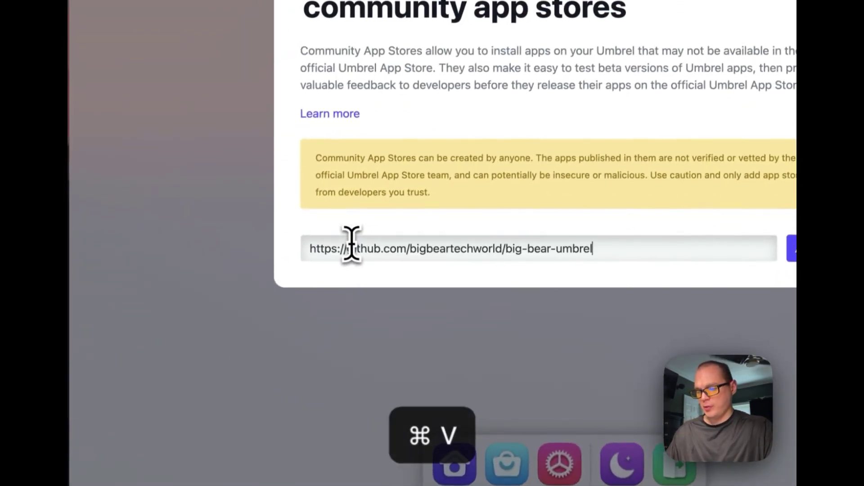
{"action": "left_click_drag", "start_coordinate": [317, 247], "coordinate": [640, 293]}
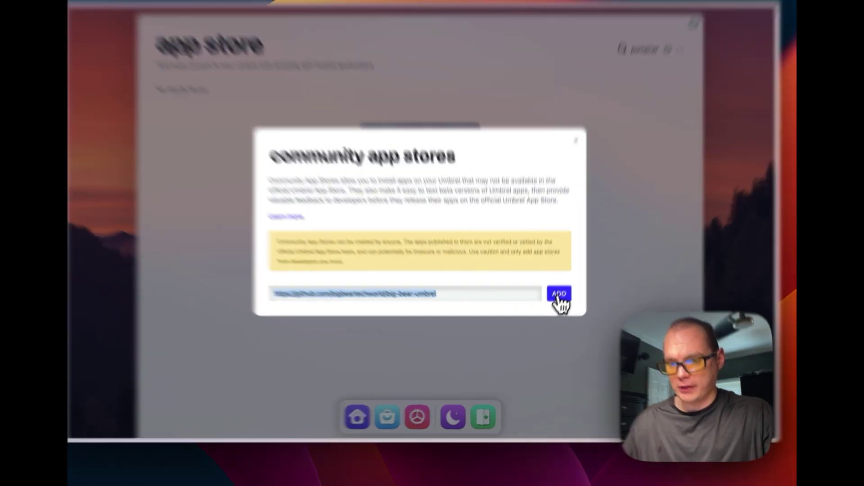
{"action": "left_click", "coordinate": [555, 307]}
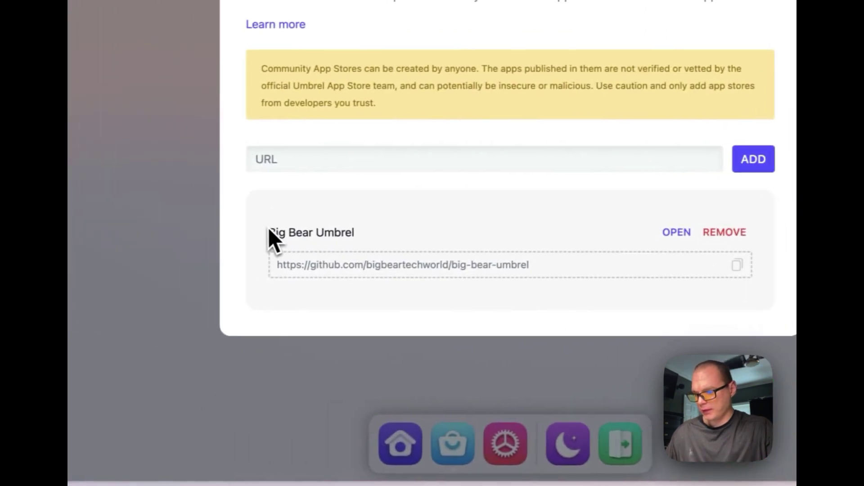
{"action": "left_click_drag", "start_coordinate": [270, 232], "coordinate": [583, 299]}
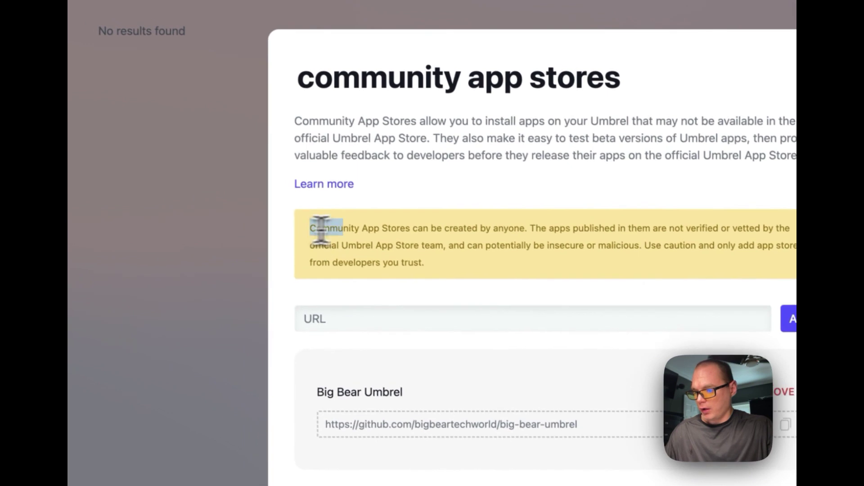
{"action": "left_click_drag", "start_coordinate": [276, 210], "coordinate": [396, 242]}
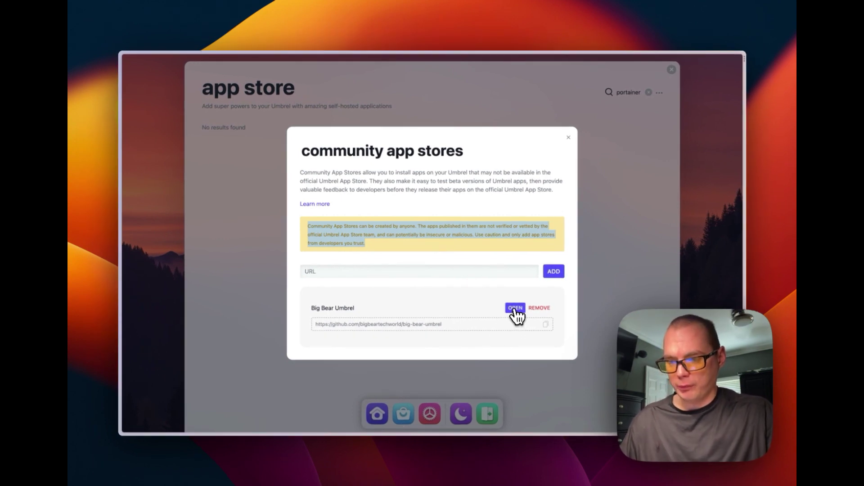
Open the Big Bear Umbrel store and bring up Portainer's details under Developer Tools.
{"action": "left_click", "coordinate": [515, 309]}
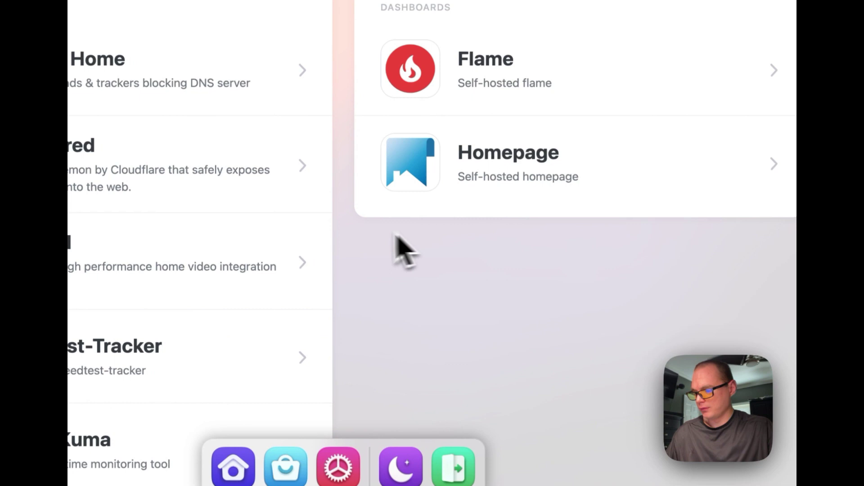
{"action": "scroll", "coordinate": [360, 233], "scroll_direction": "down", "scroll_amount": 5}
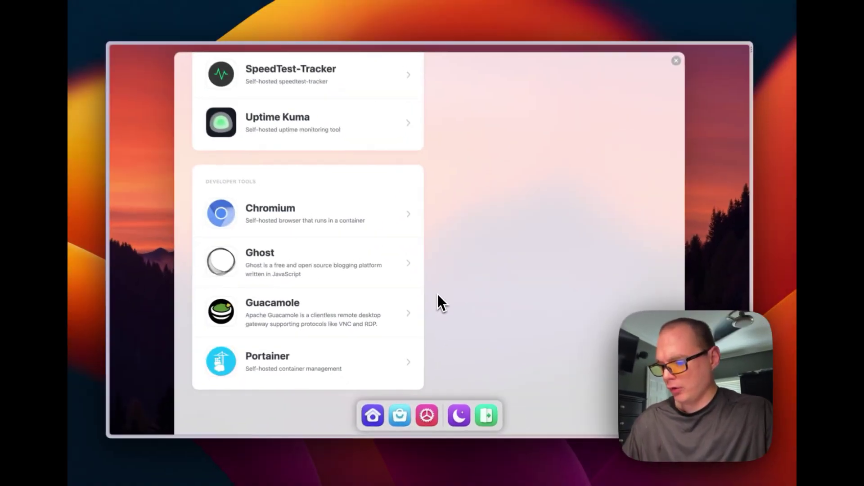
{"action": "scroll", "coordinate": [318, 255], "scroll_direction": "up", "scroll_amount": 2}
{"action": "scroll", "coordinate": [318, 261], "scroll_direction": "up", "scroll_amount": 3}
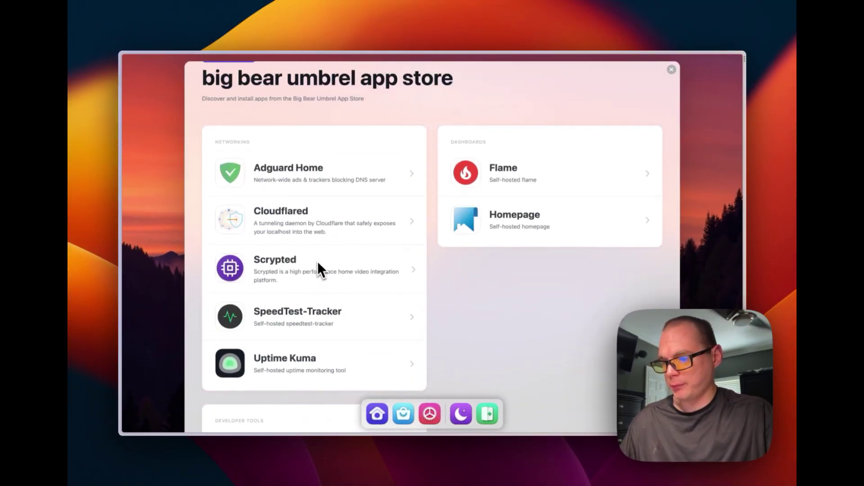
{"action": "scroll", "coordinate": [365, 254], "scroll_direction": "down", "scroll_amount": 5}
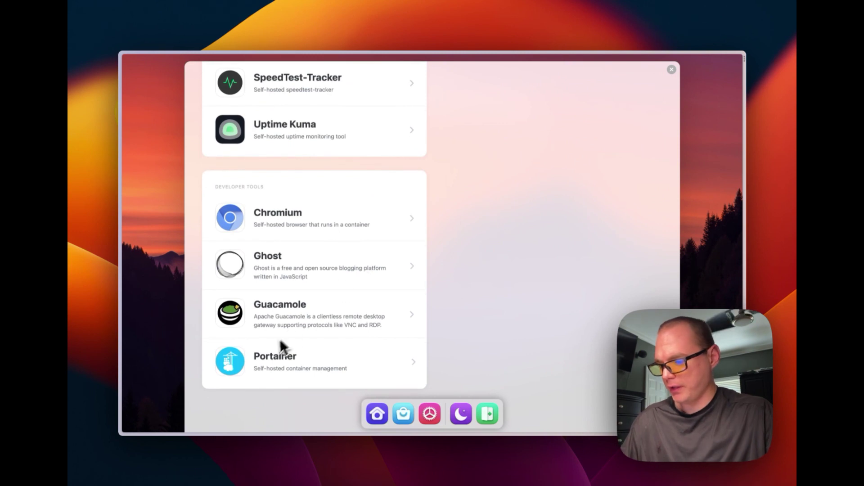
{"action": "left_click", "coordinate": [270, 365]}
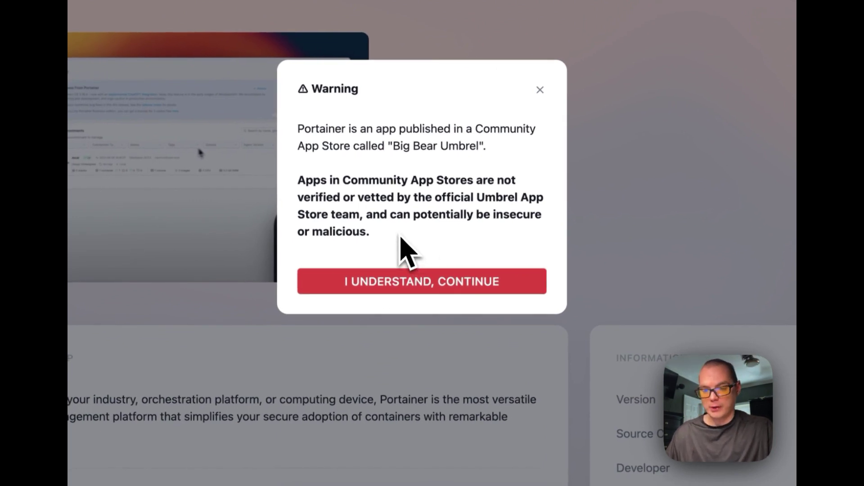
Accept the 'I understand, continue' community-app warning to install Portainer.
{"action": "left_click", "coordinate": [393, 284]}
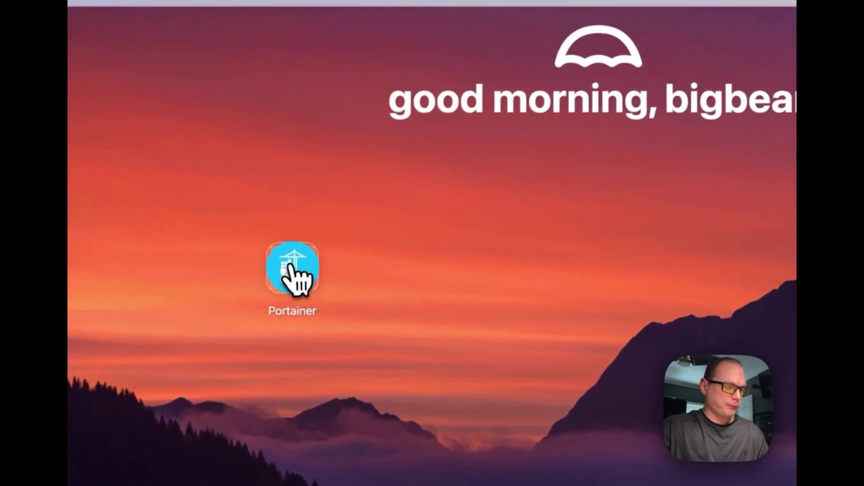
Launch Portainer and create the admin user with a 12+ character password.
{"action": "left_click", "coordinate": [295, 266]}
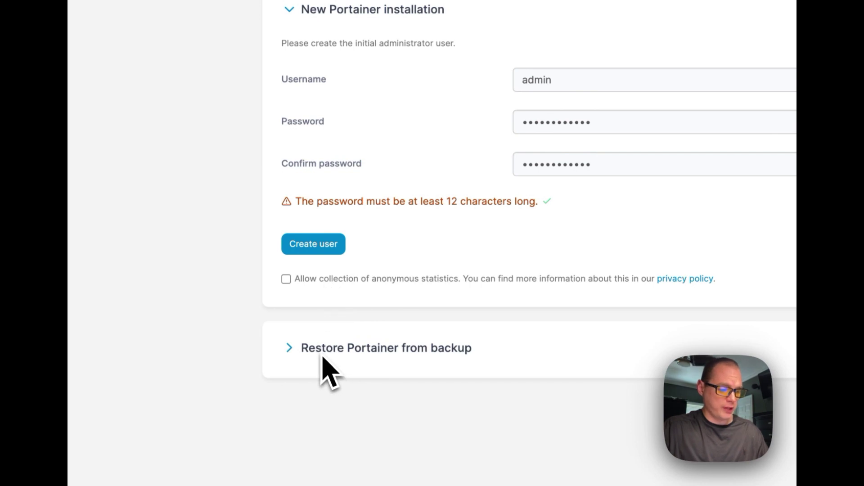
{"action": "left_click", "coordinate": [314, 249]}
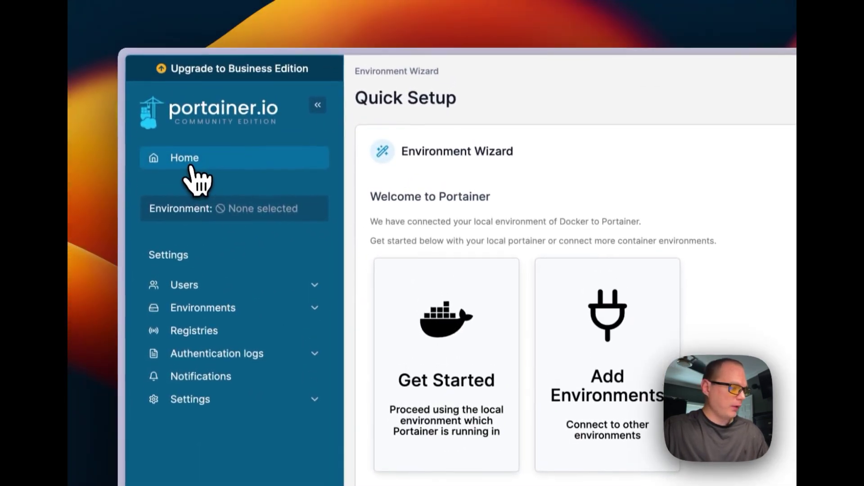
From Home, open the local environment's dashboard and its Stacks list.
{"action": "left_click", "coordinate": [191, 168]}
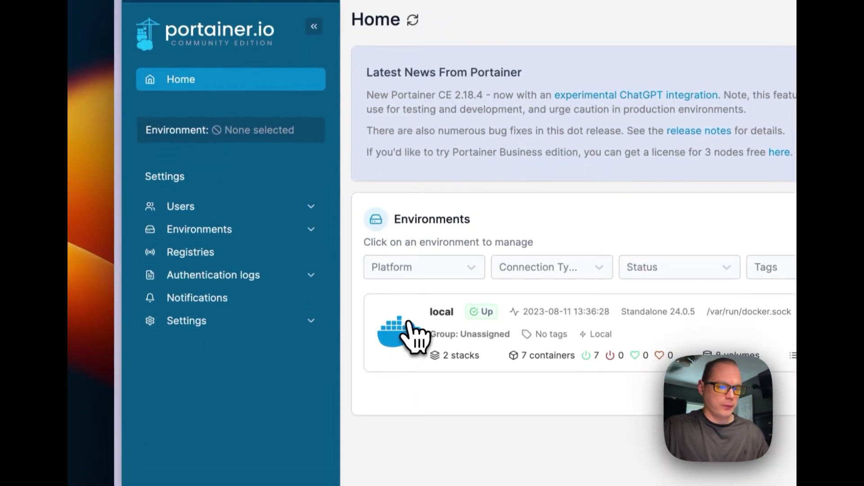
{"action": "left_click", "coordinate": [433, 318]}
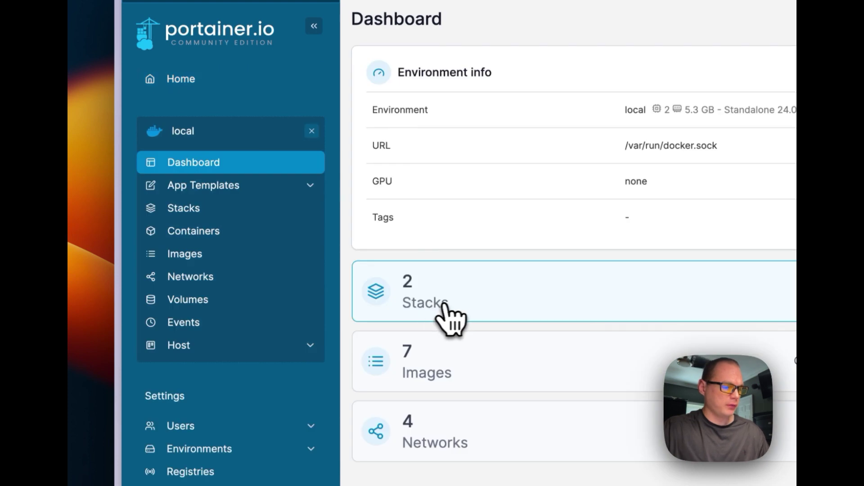
{"action": "left_click", "coordinate": [448, 291]}
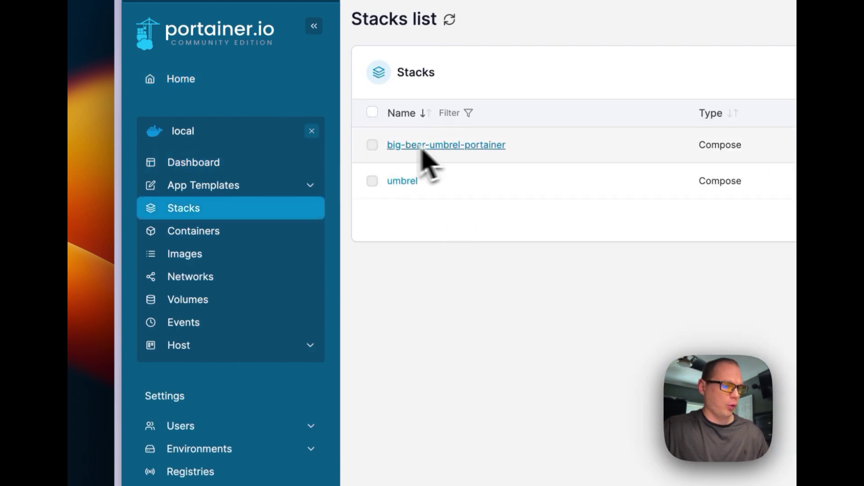